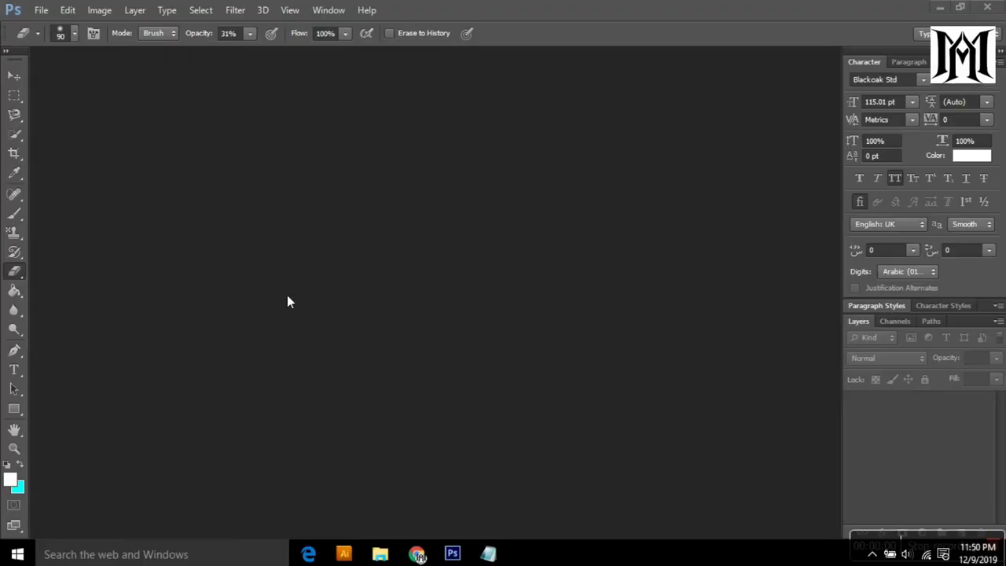
Step: Open the long-haired woman's portrait photo (JPG)
left_click(40, 9)
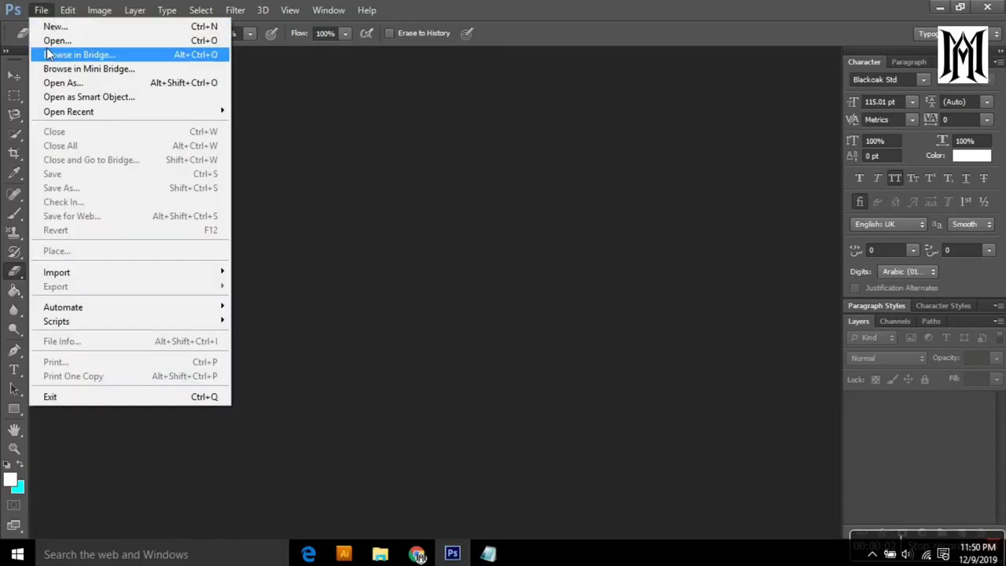
left_click(55, 41)
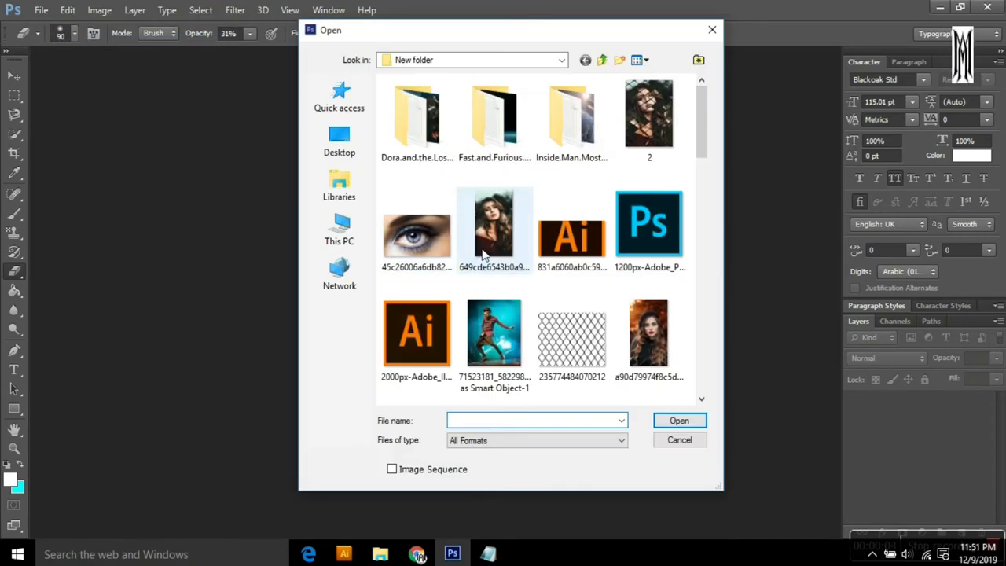
left_click(493, 232)
left_click(678, 422)
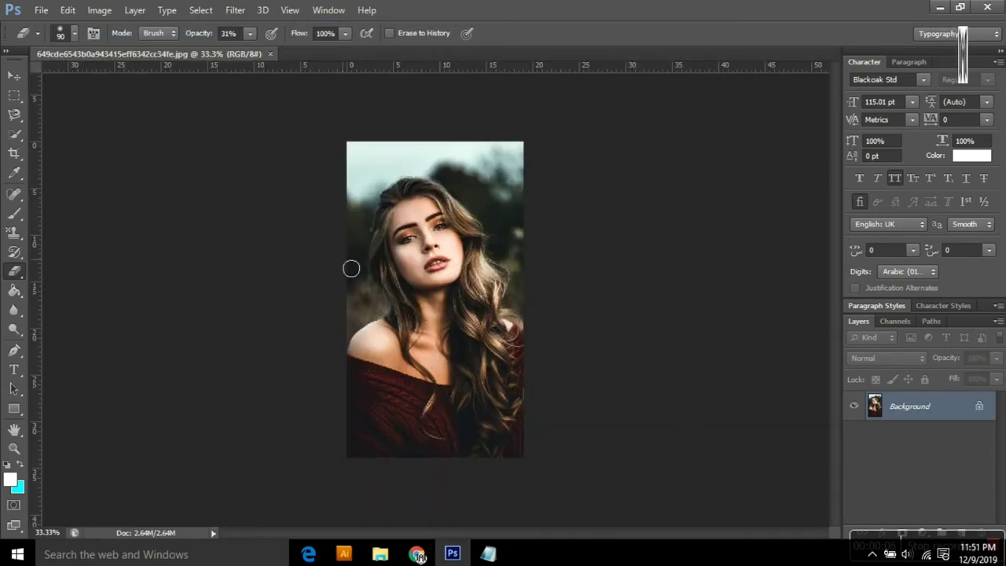
Step: Duplicate the Background layer into Layer 1
scroll(432, 331, "up", 1)
scroll(437, 322, "up", 1)
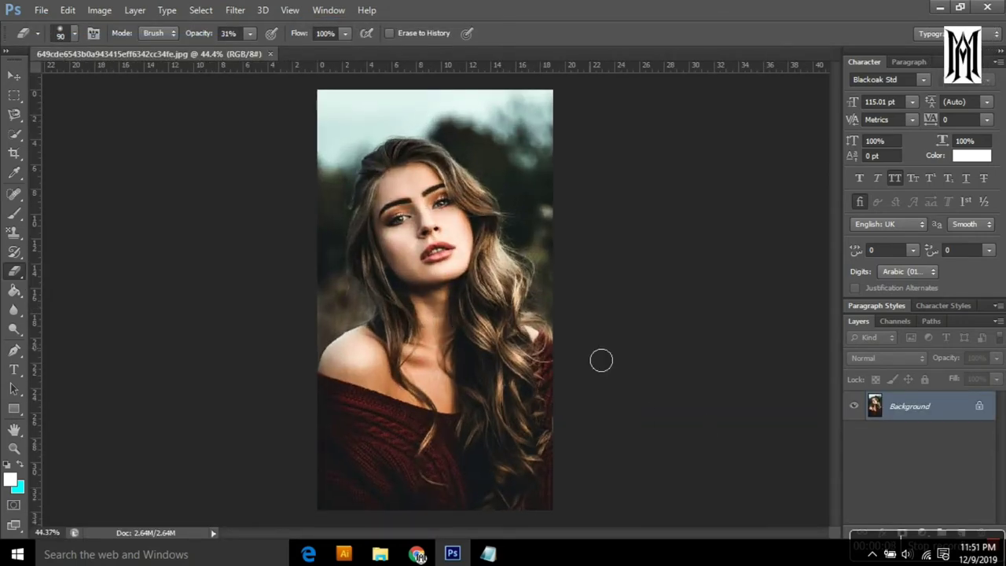
left_click_drag(912, 406, 938, 425)
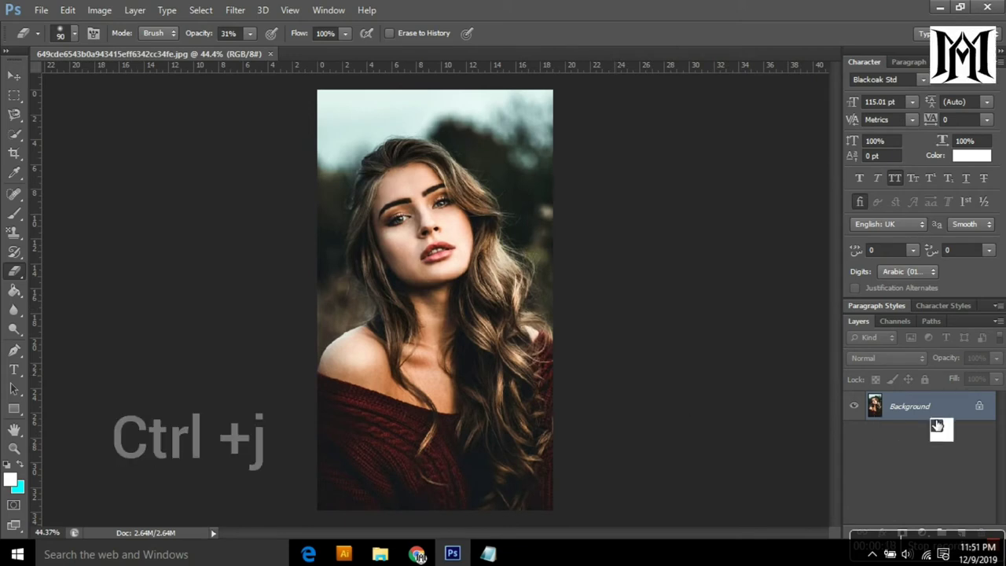
key("ctrl+j")
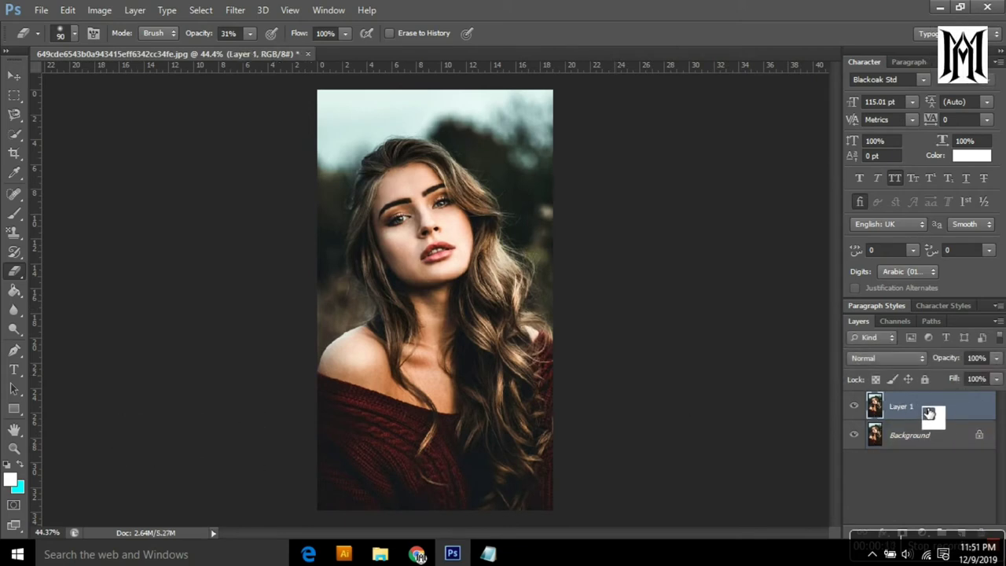
left_click(234, 10)
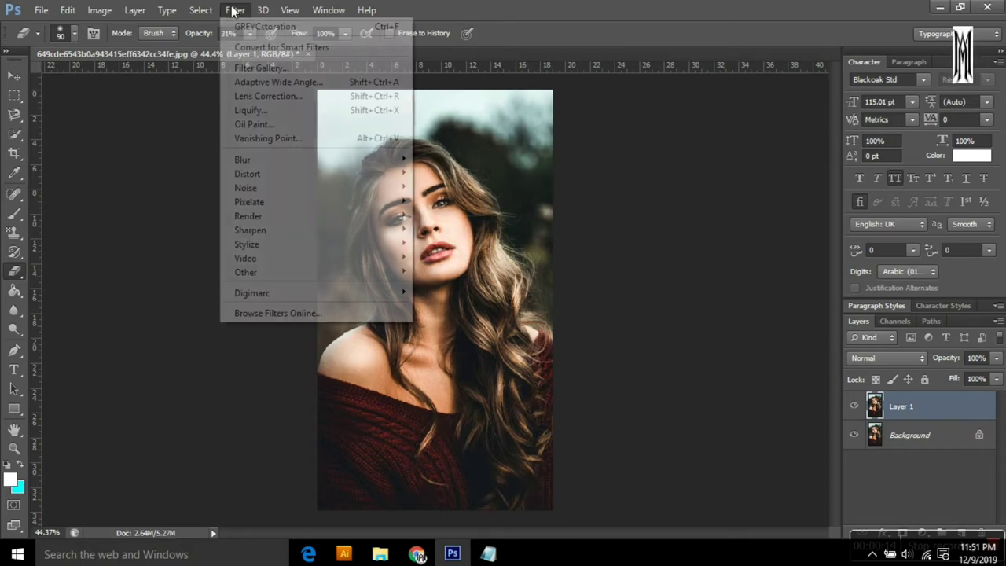
mouse_move(245, 188)
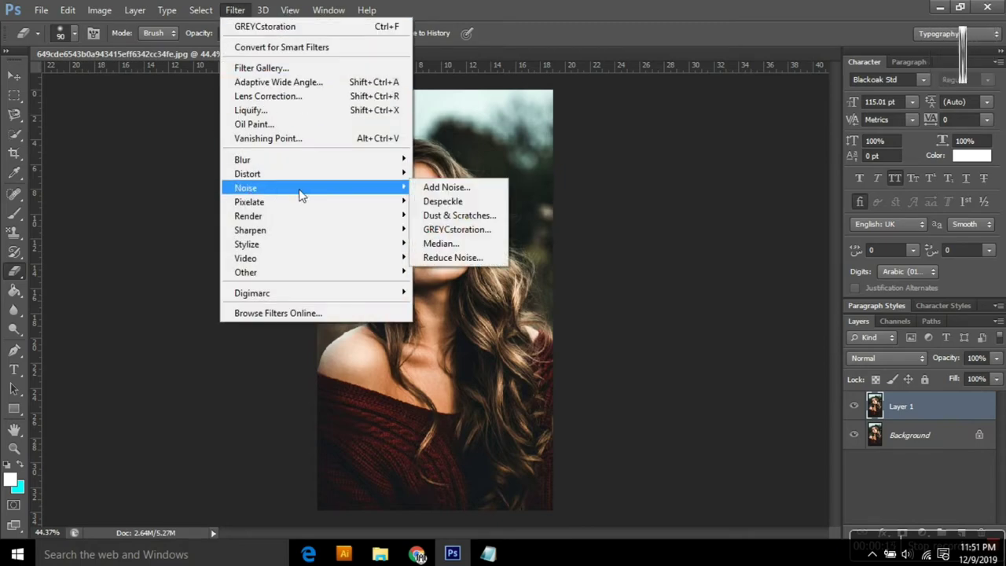
Step: Apply Filter > Noise > GREYCstoration to Layer 1 with its default settings
left_click(443, 238)
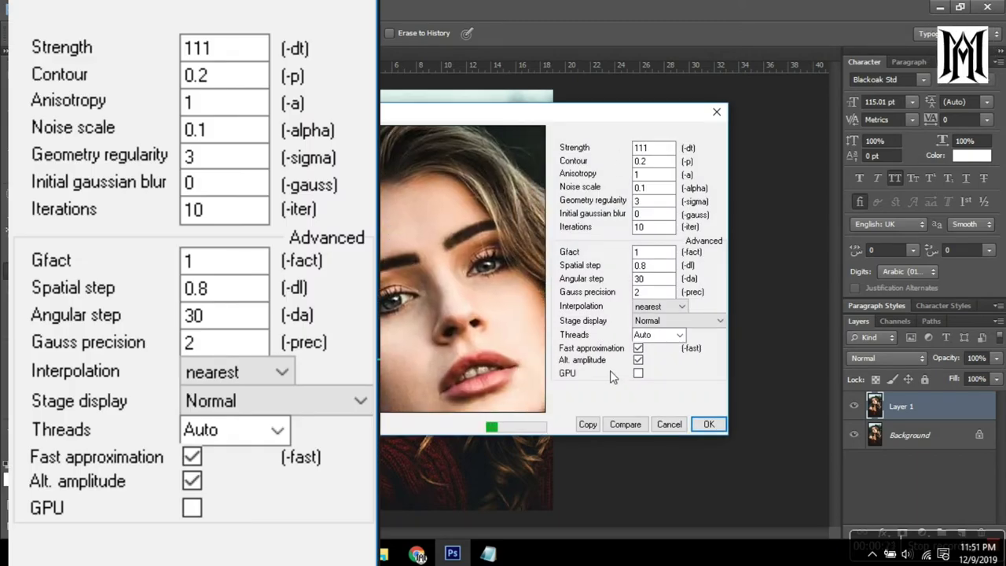
left_click(708, 424)
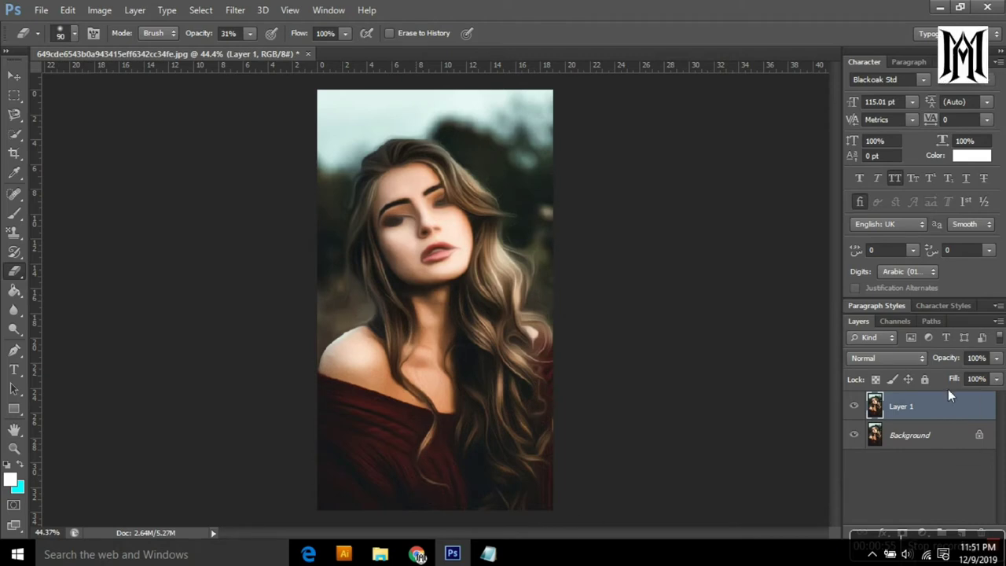
Step: Duplicate Layer 1, set the copy's blend mode to Soft Light, and reselect Layer 1
left_click_drag(940, 407, 936, 407)
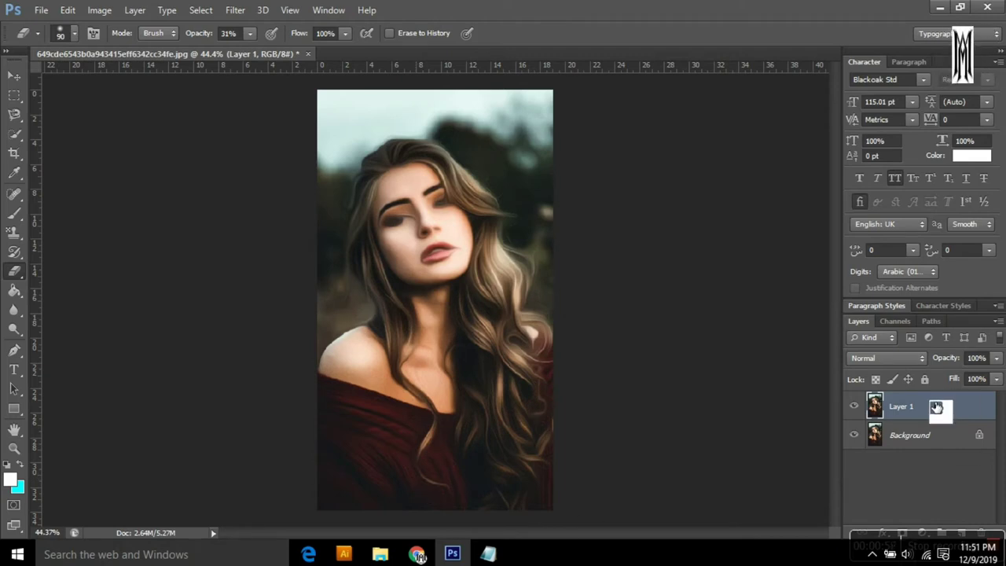
key("ctrl+j")
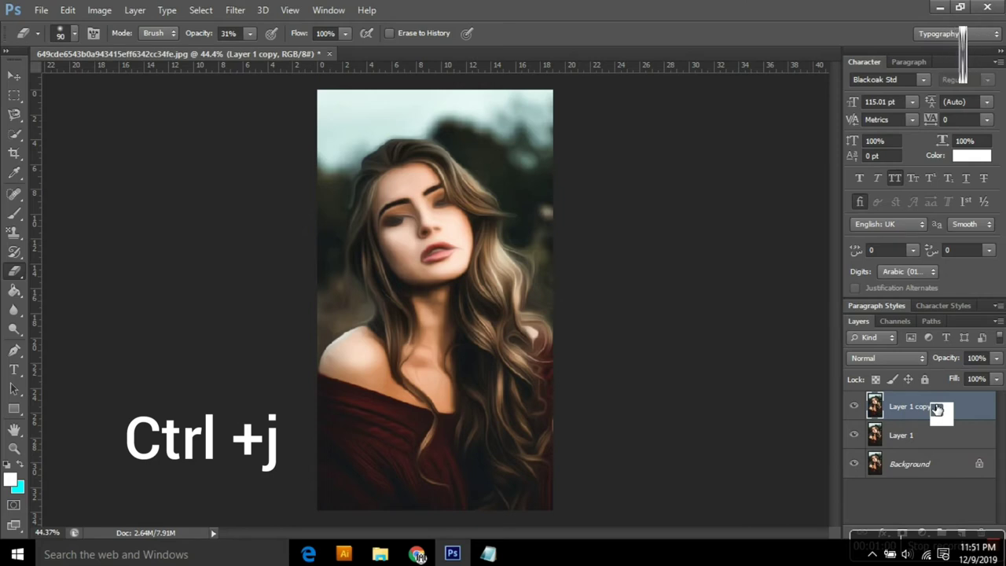
left_click(908, 358)
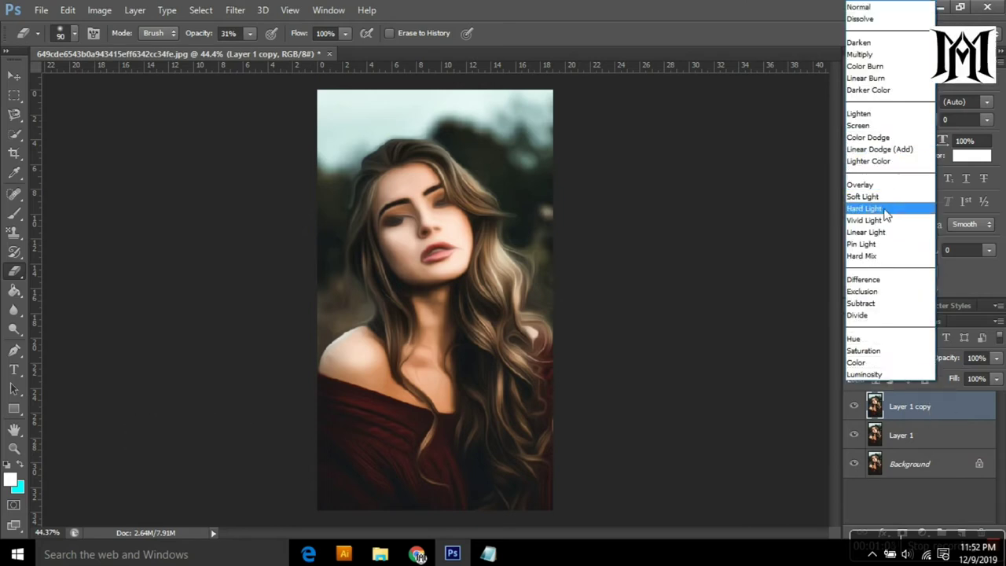
left_click(863, 197)
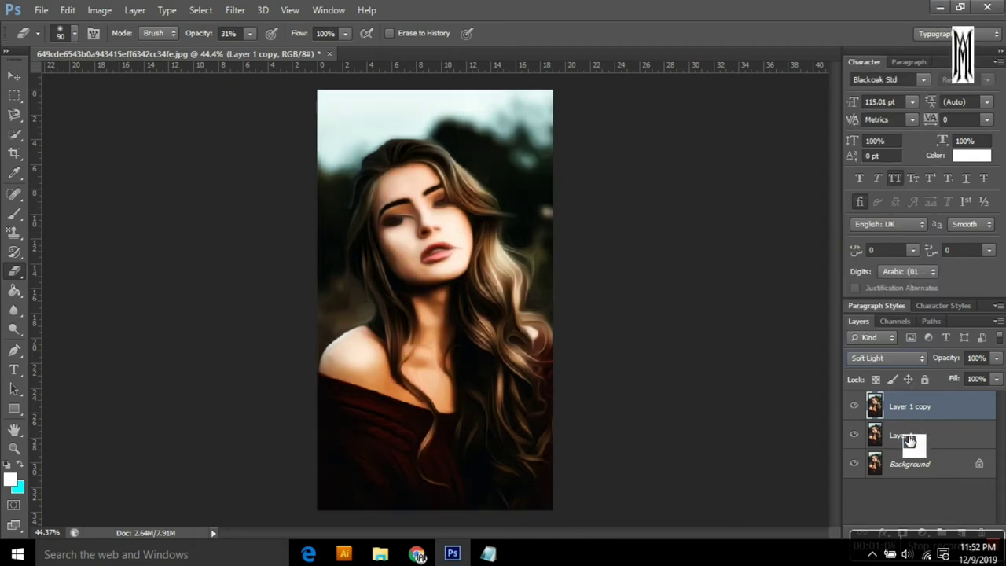
left_click_drag(910, 442, 907, 444)
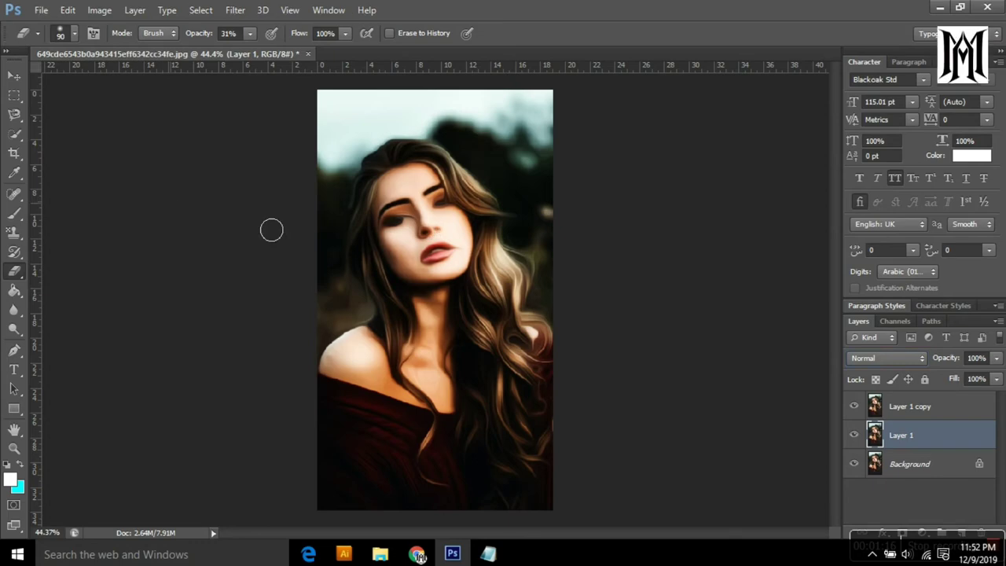
Step: Zoom in and lightly erase around the eyes on Layer 1 at 20% eraser opacity
scroll(429, 220, "up", 2)
scroll(440, 224, "up", 2)
scroll(446, 219, "up", 2)
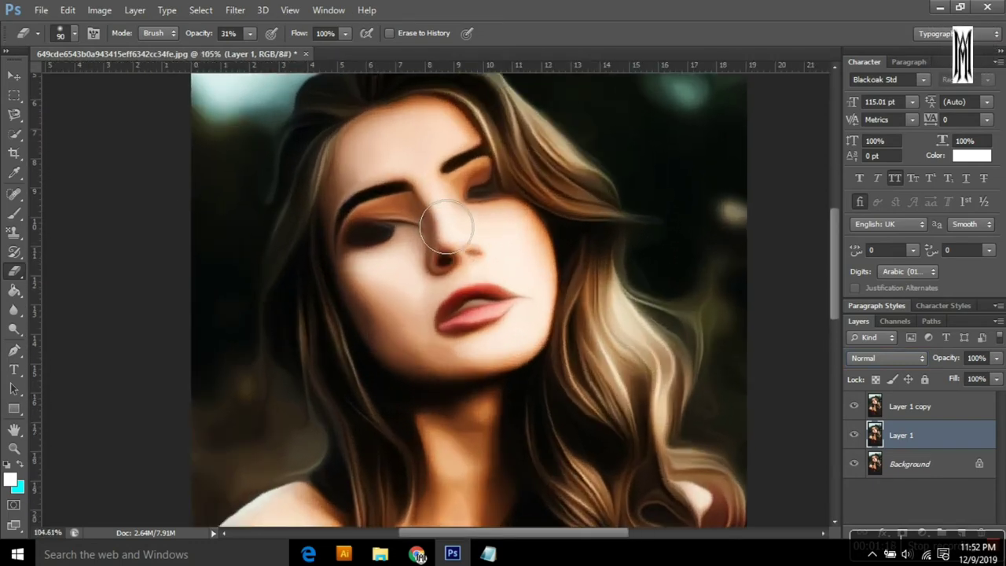
scroll(460, 225, "up", 1)
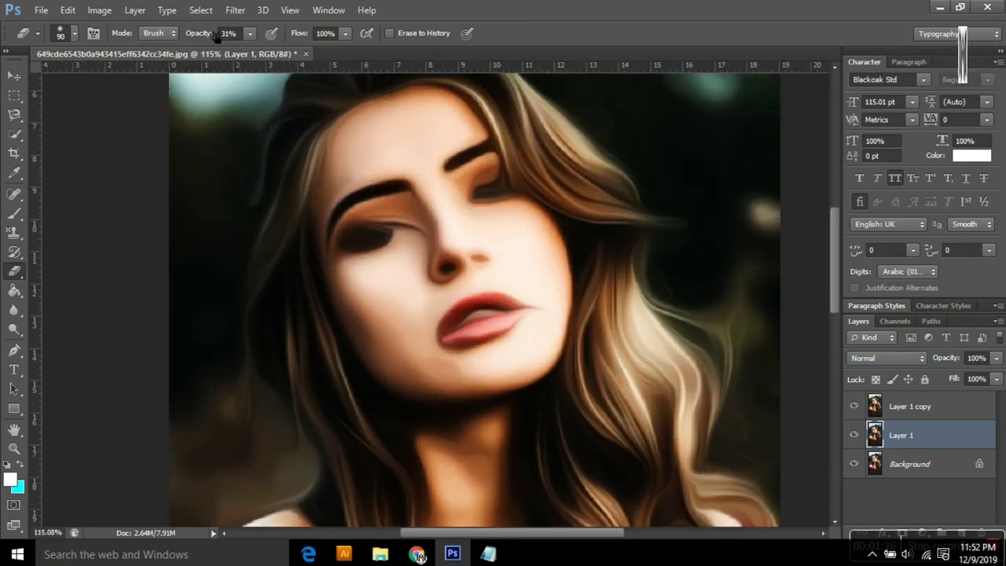
left_click_drag(214, 37, 208, 38)
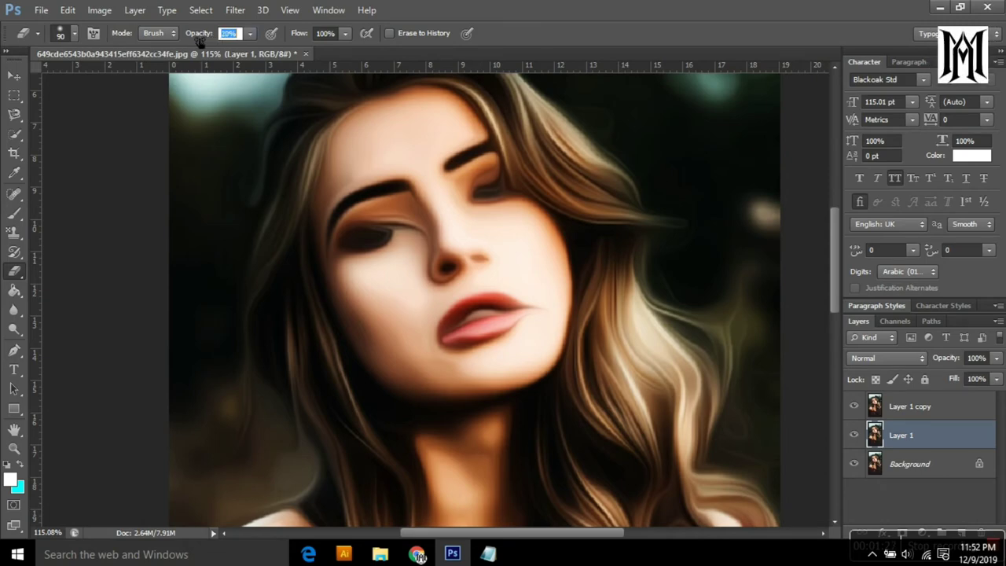
key("Return")
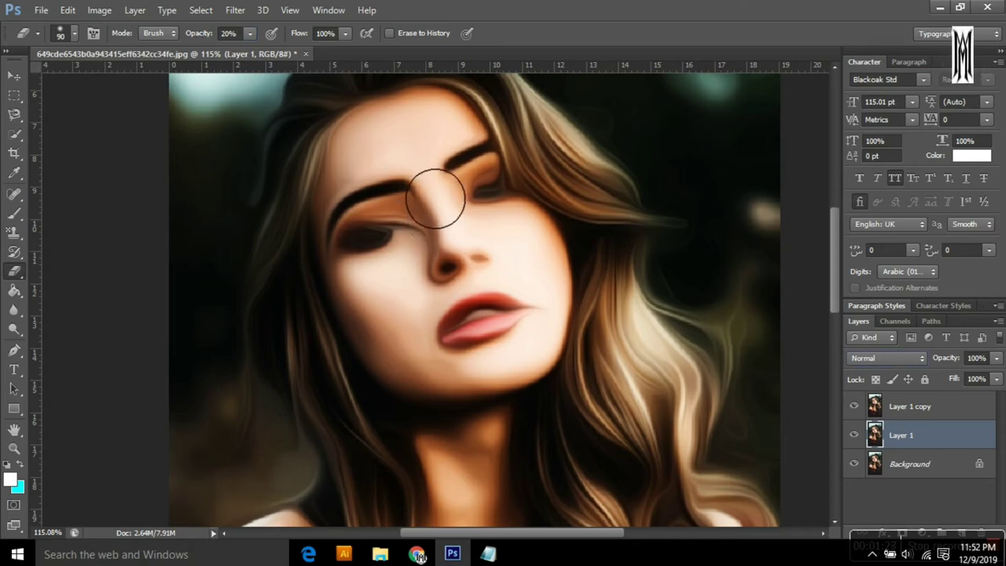
mouse_move(435, 198)
left_mouse_down()
mouse_move(436, 223)
mouse_move(417, 227)
mouse_move(415, 213)
left_mouse_up()
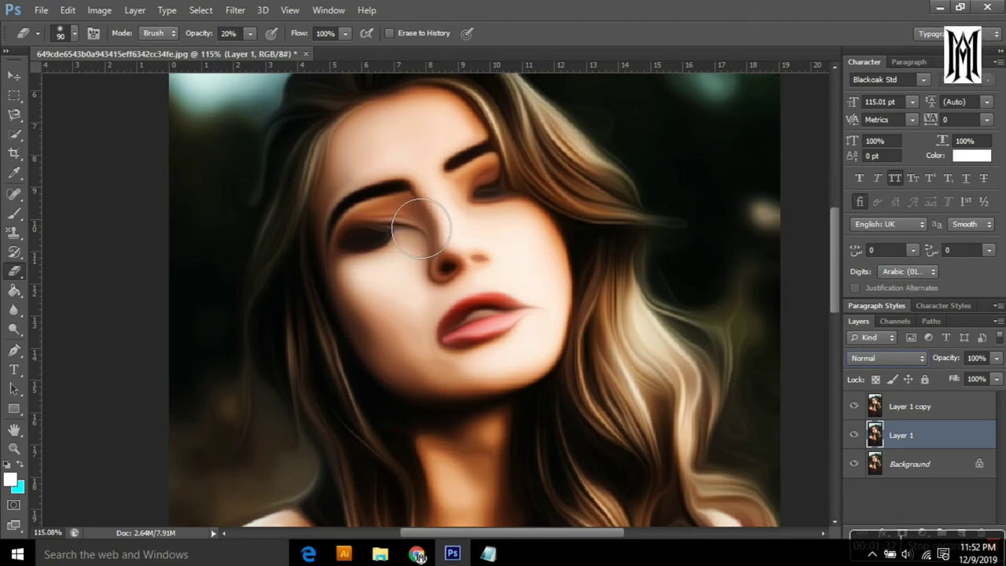
key("bracketleft")
key("bracketleft")
key("bracketleft")
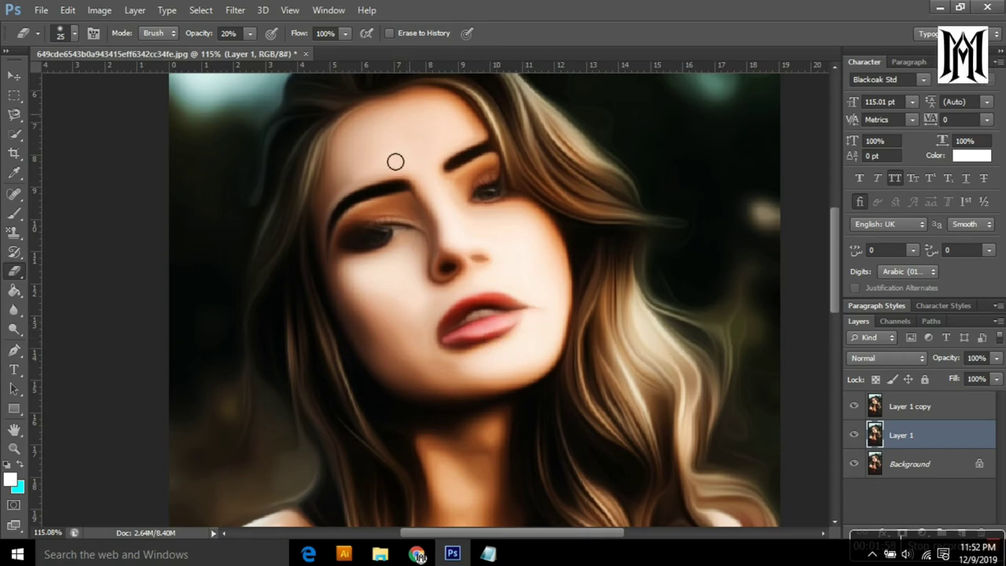
Step: Set the eraser to size 70 and 11% opacity, erase more, then zoom back out
key("bracketright")
key("bracketright")
key("bracketright")
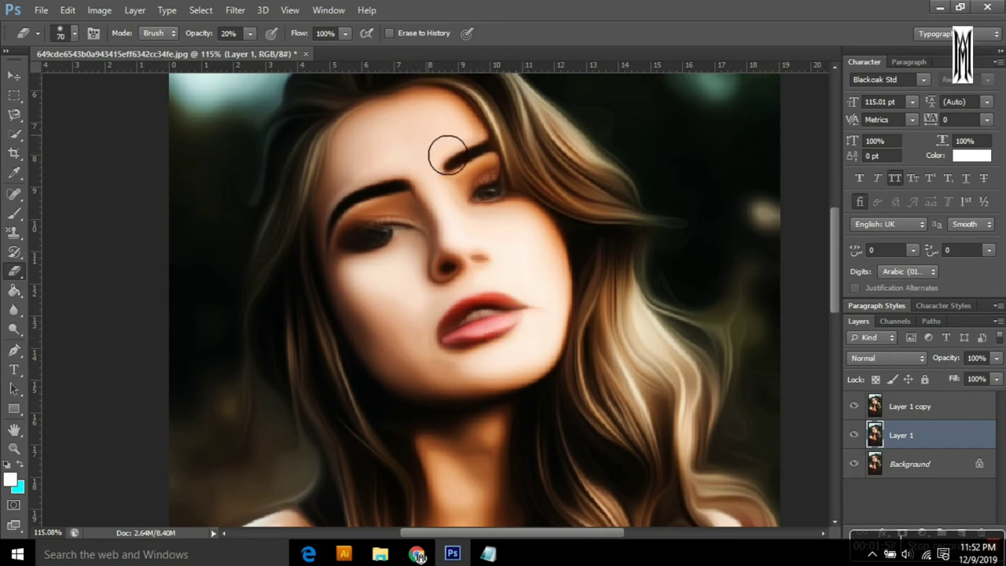
key("bracketright")
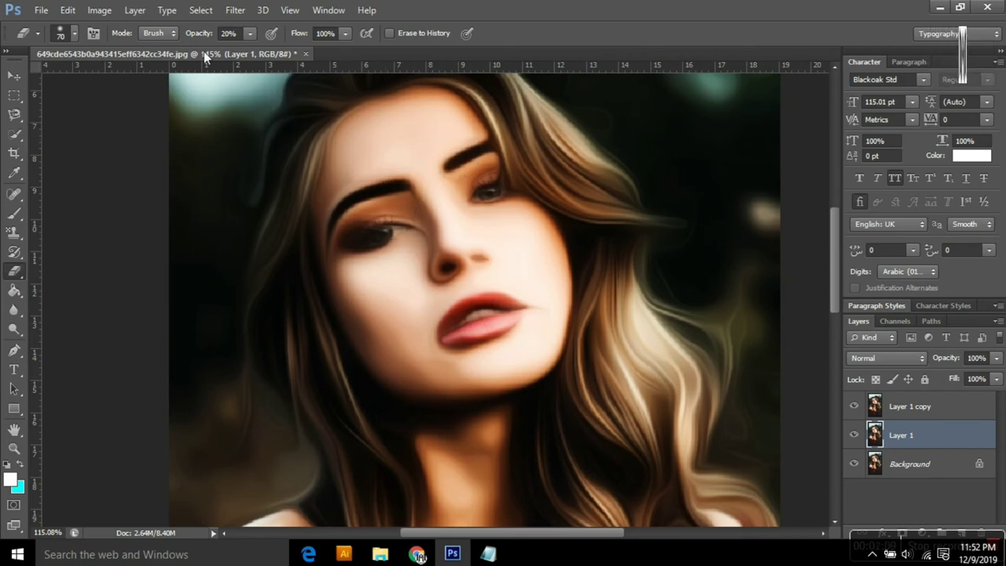
left_click_drag(211, 39, 208, 40)
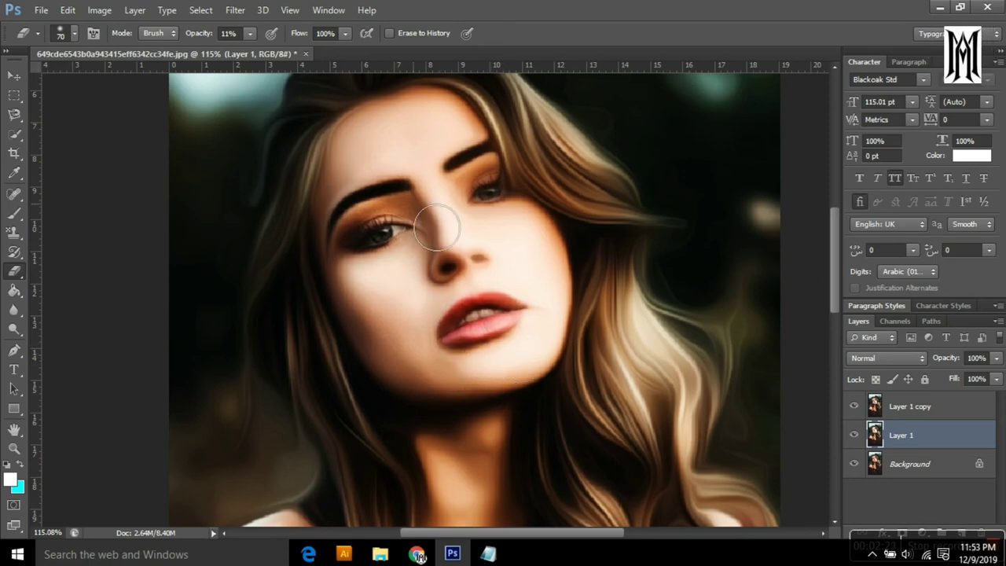
scroll(449, 214, "down", 1)
scroll(440, 217, "down", 2)
scroll(425, 221, "down", 2)
Step: Put Layer 1 and Layer 1 copy into a new Group 1
scroll(425, 220, "down", 1)
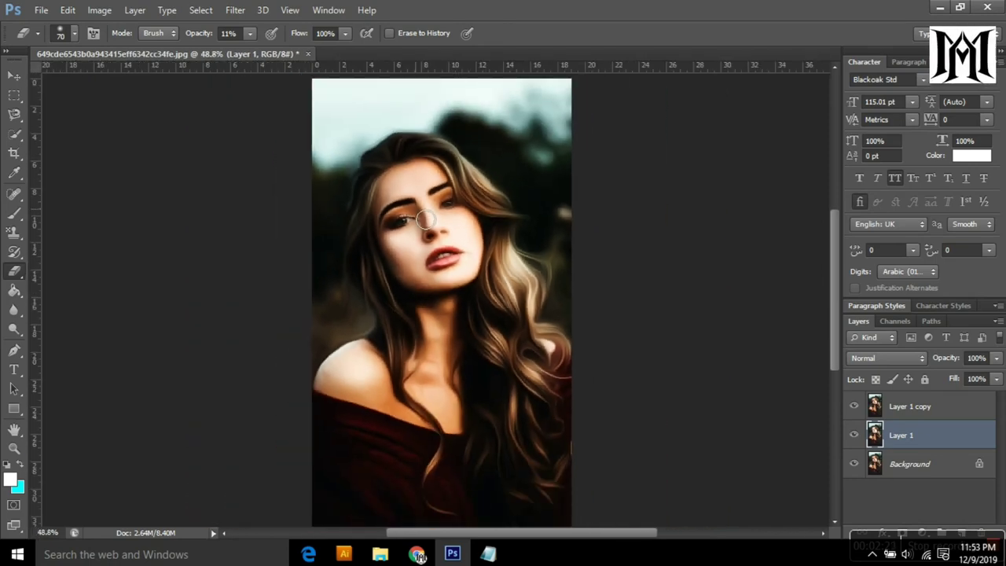
scroll(424, 220, "down", 1)
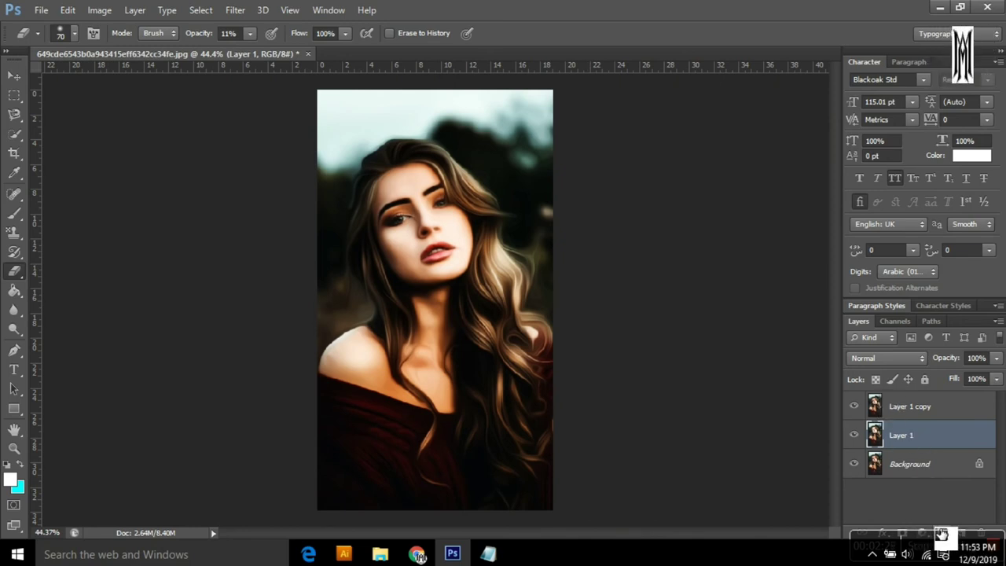
left_click_drag(942, 534, 943, 535)
mouse_move(919, 450)
left_mouse_down()
mouse_move(900, 448)
mouse_move(897, 407)
mouse_move(854, 406)
mouse_move(917, 450)
mouse_move(918, 428)
left_mouse_up()
left_click(894, 406)
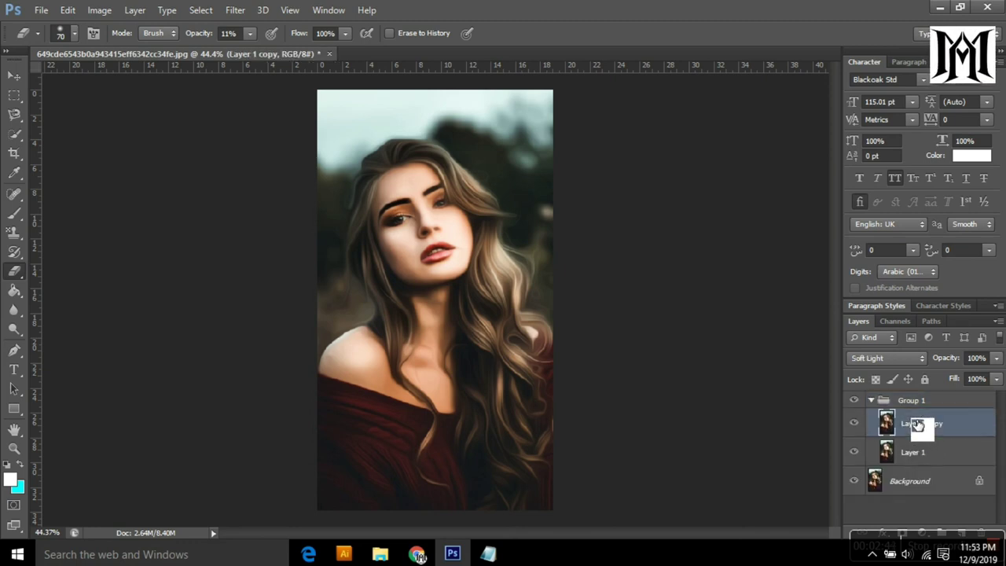
Step: Collapse Group 1 and toggle its visibility to compare against the original photo
left_click(871, 401)
left_click(857, 403)
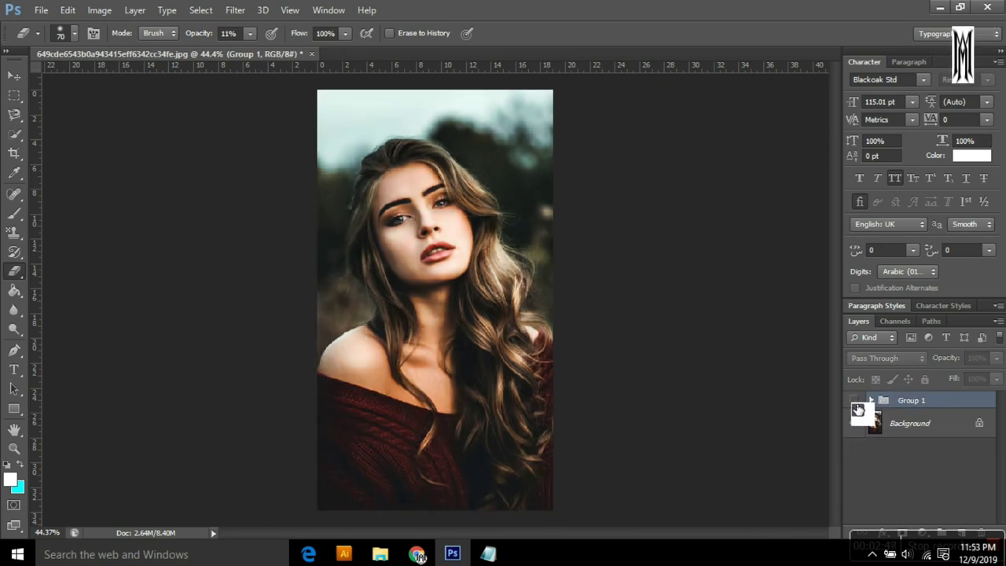
left_click(858, 407)
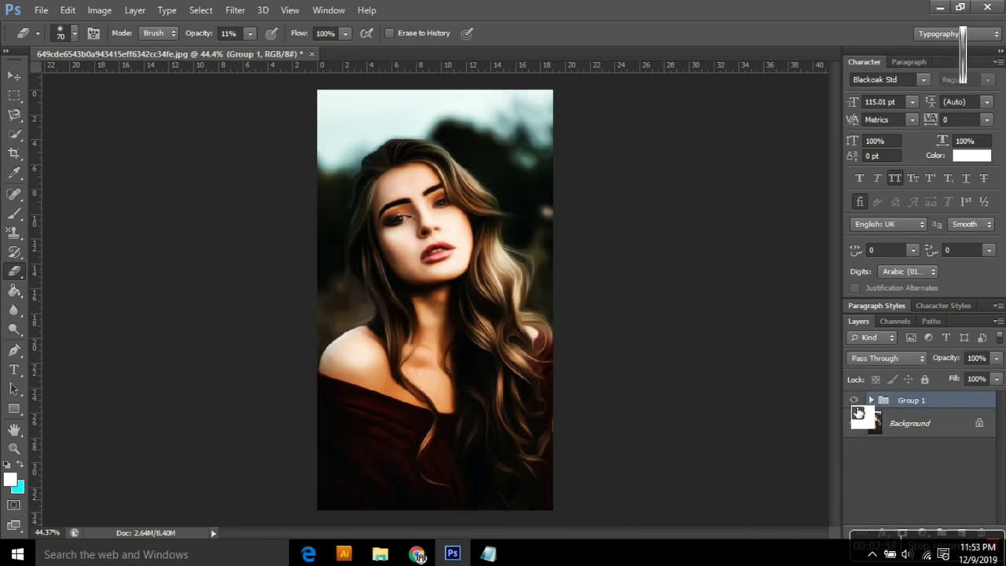
left_click(856, 401)
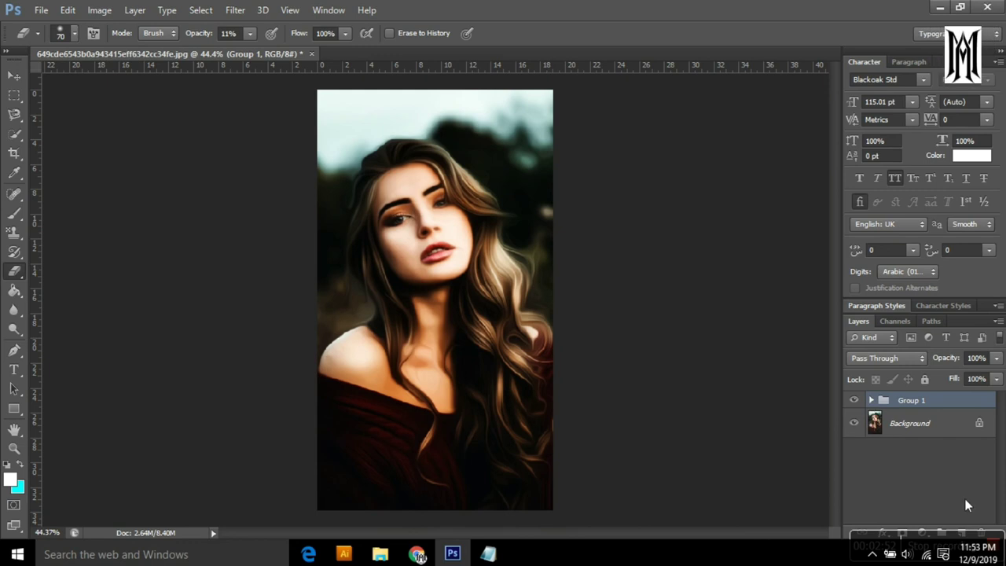